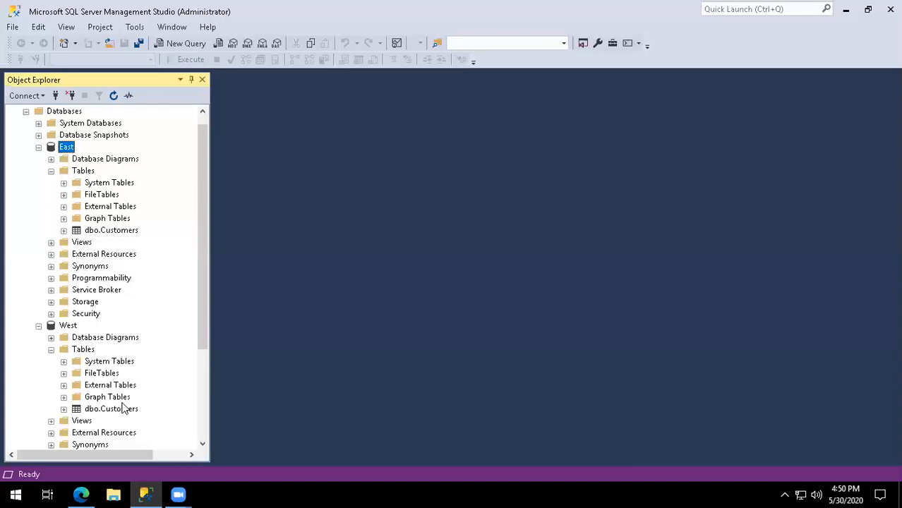
Select the top 1000 rows from East and West dbo.Customers, returning 250 and 100 rows.
{"action": "right_click", "coordinate": [131, 237]}
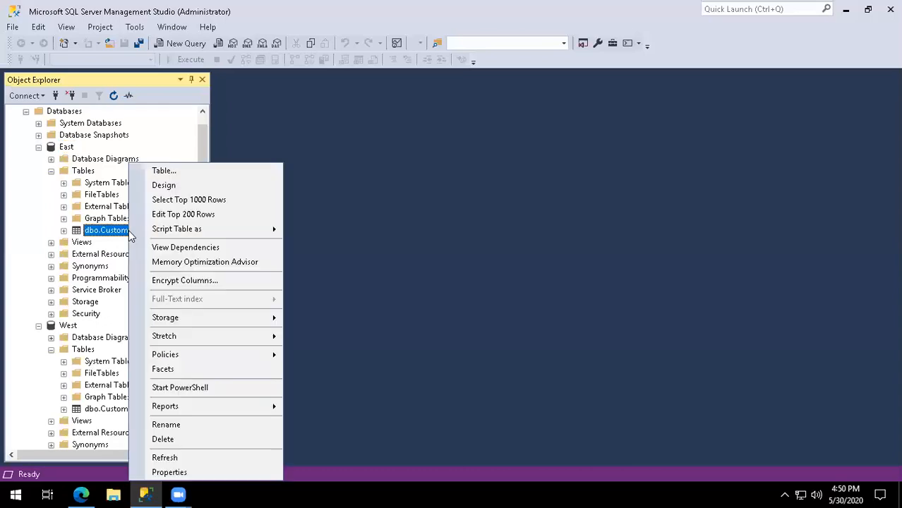
{"action": "left_click", "coordinate": [180, 203]}
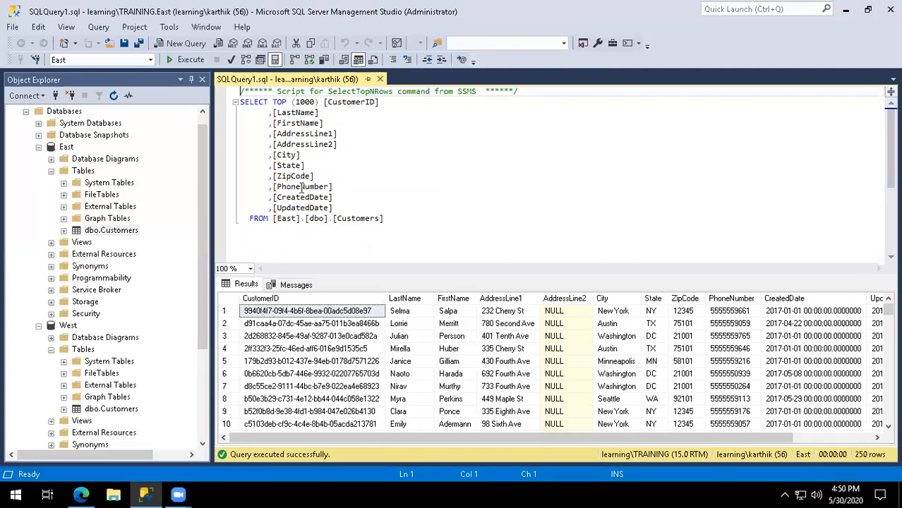
{"action": "left_click", "coordinate": [135, 409]}
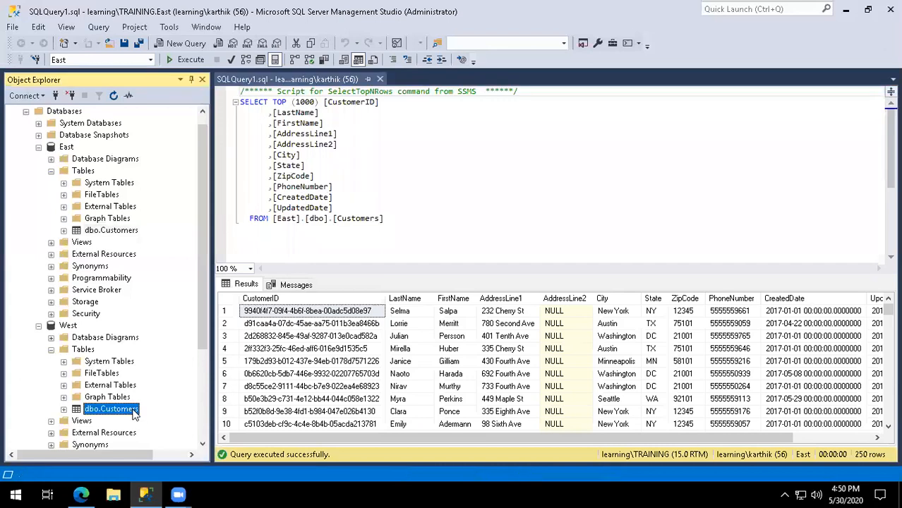
{"action": "right_click", "coordinate": [134, 410]}
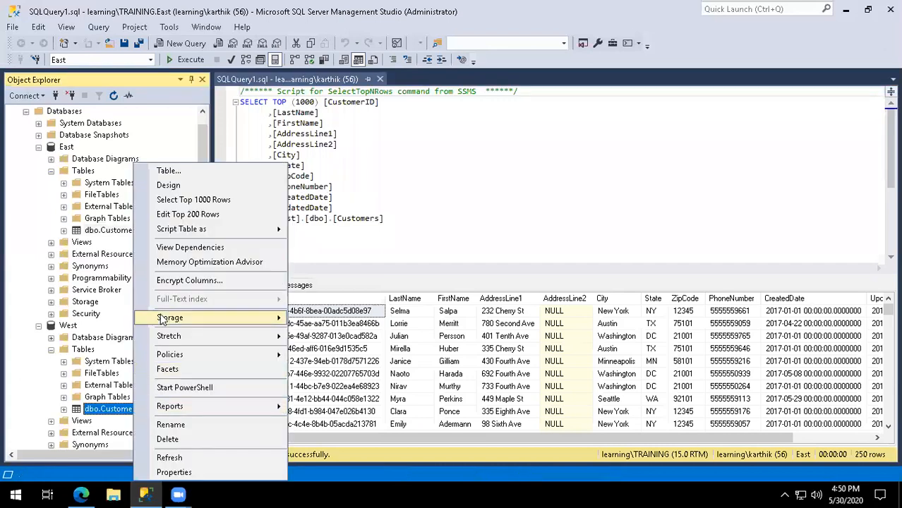
{"action": "left_click", "coordinate": [192, 201]}
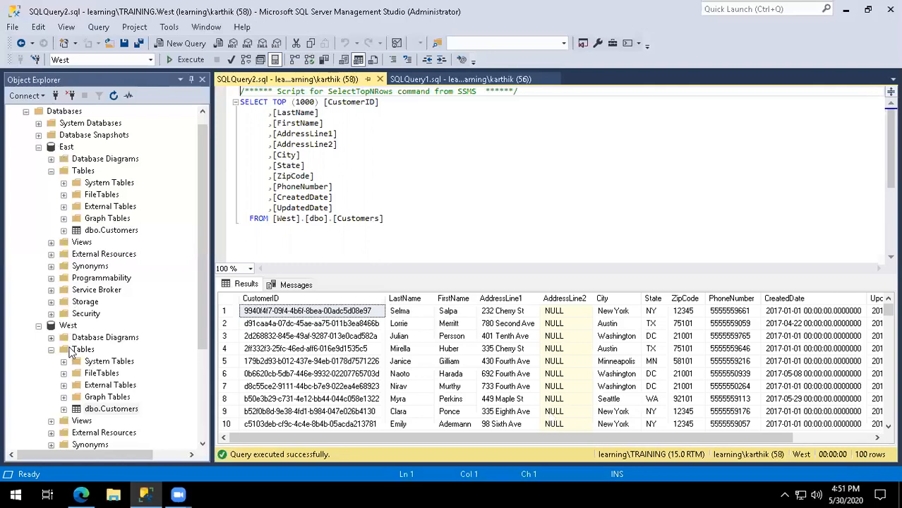
{"action": "left_click", "coordinate": [83, 492]}
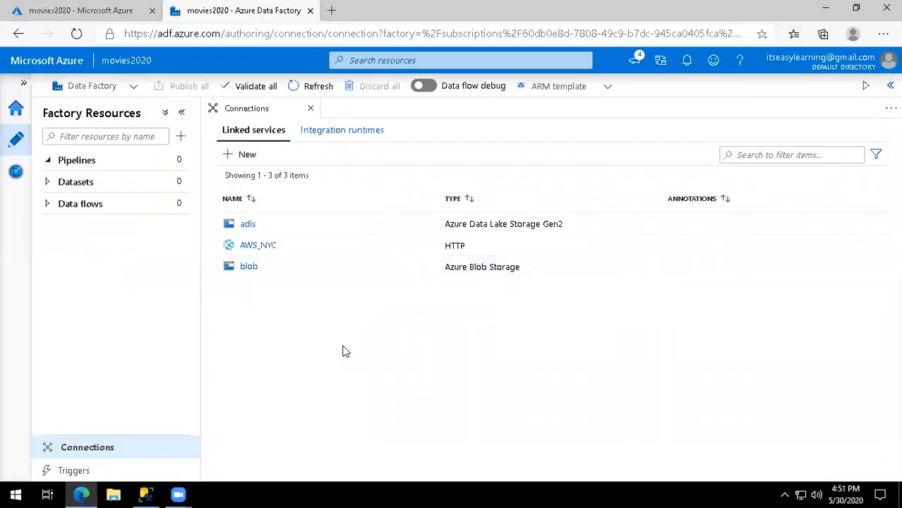
Start a new SQL Server linked service, found by searching 'sql' among data stores.
{"action": "left_click", "coordinate": [249, 156]}
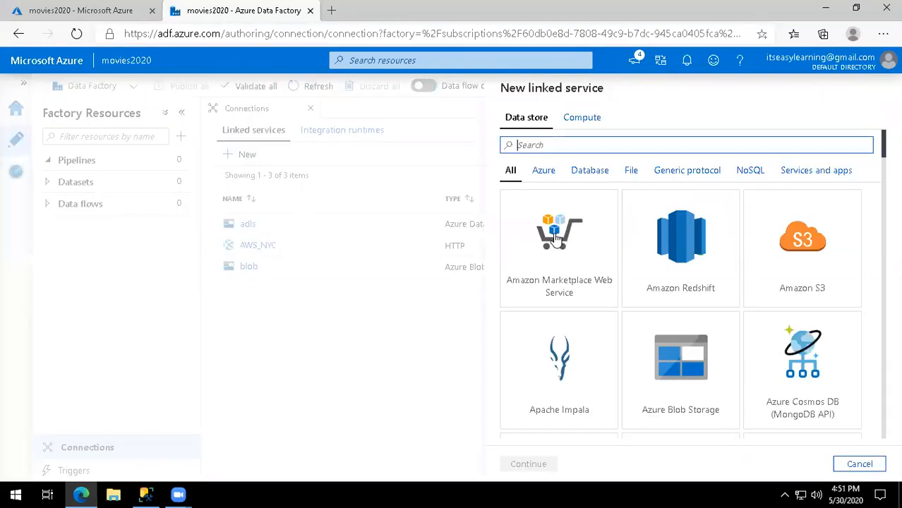
{"action": "type", "text": "sql"}
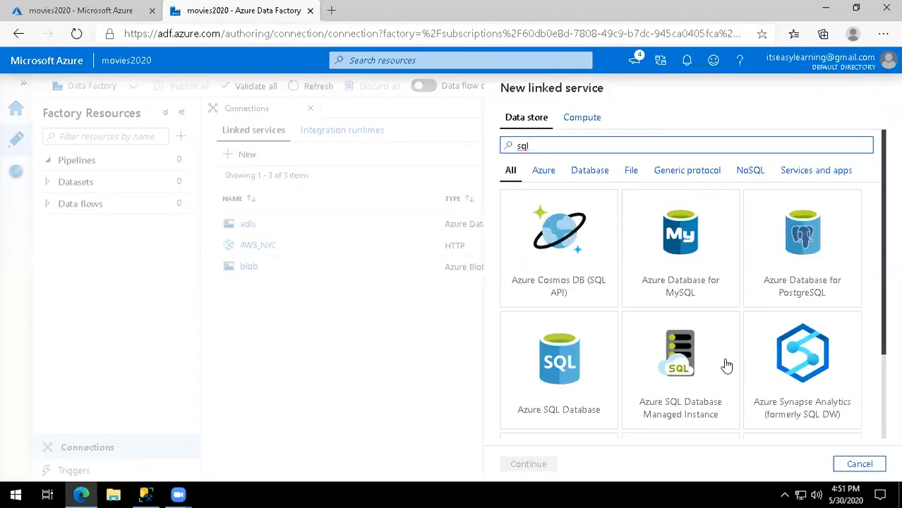
{"action": "scroll", "coordinate": [709, 364], "scroll_direction": "down", "scroll_amount": 1}
{"action": "left_click", "coordinate": [808, 381]}
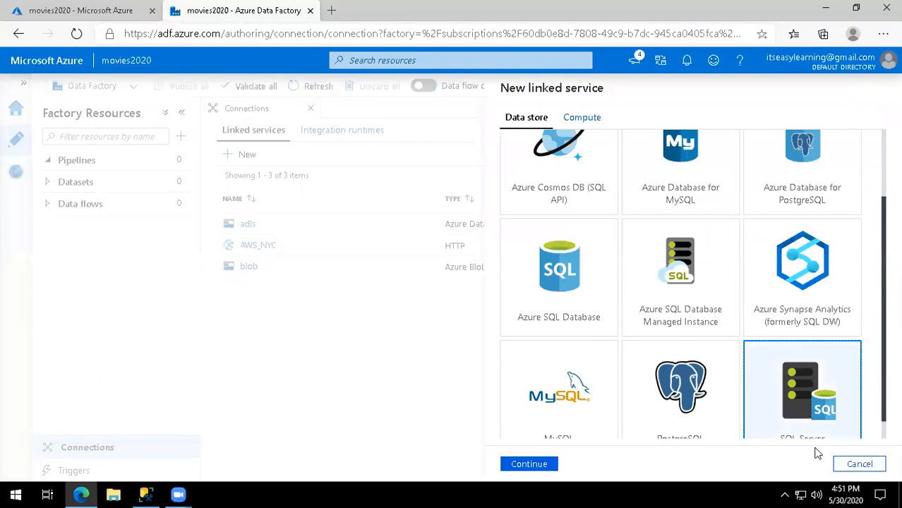
{"action": "left_click", "coordinate": [529, 464]}
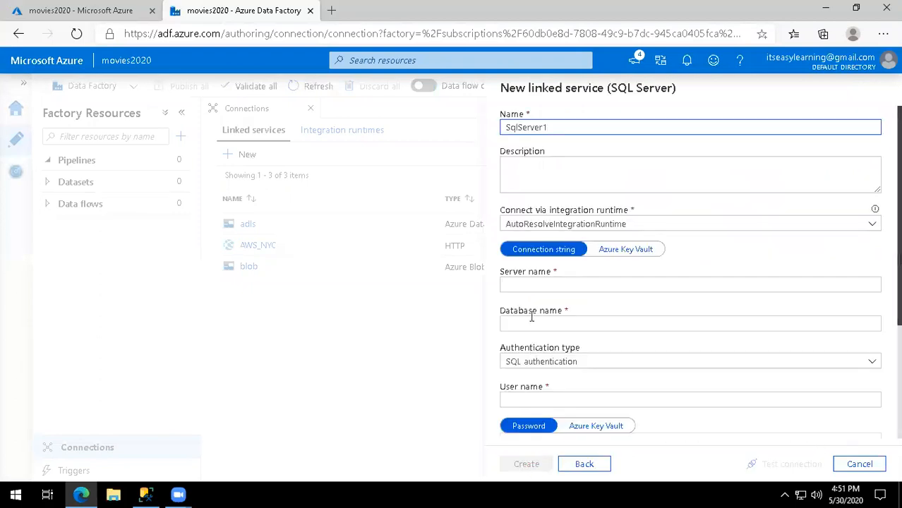
Name the linked service SQLMultiTenant and connect through the OnPrem integration runtime.
{"action": "left_click_drag", "start_coordinate": [564, 127], "coordinate": [477, 129]}
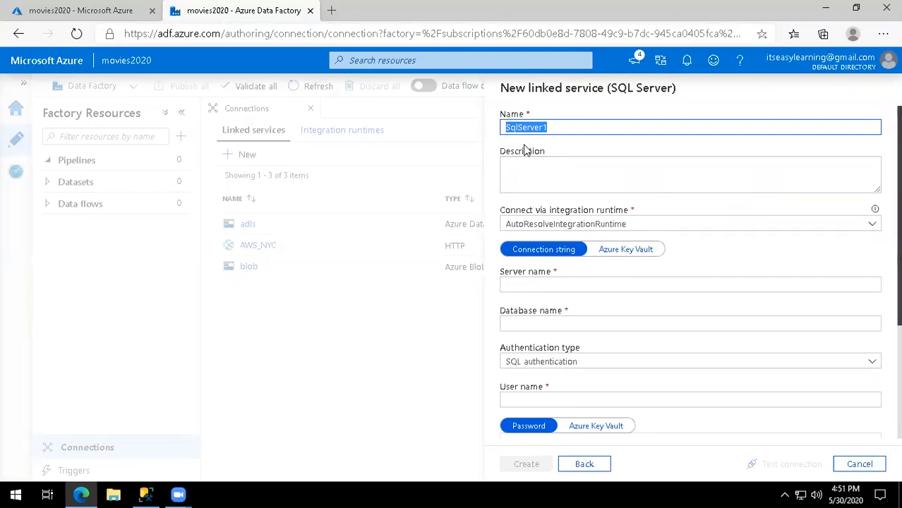
{"action": "type", "text": "Multi"}
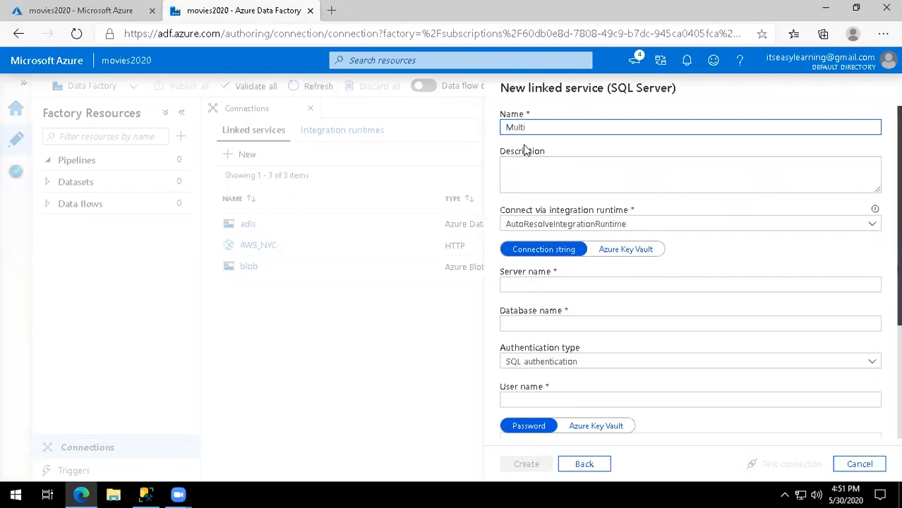
{"action": "type", "text": "Tenant"}
{"action": "key", "text": "Home"}
{"action": "type", "text": "SQL"}
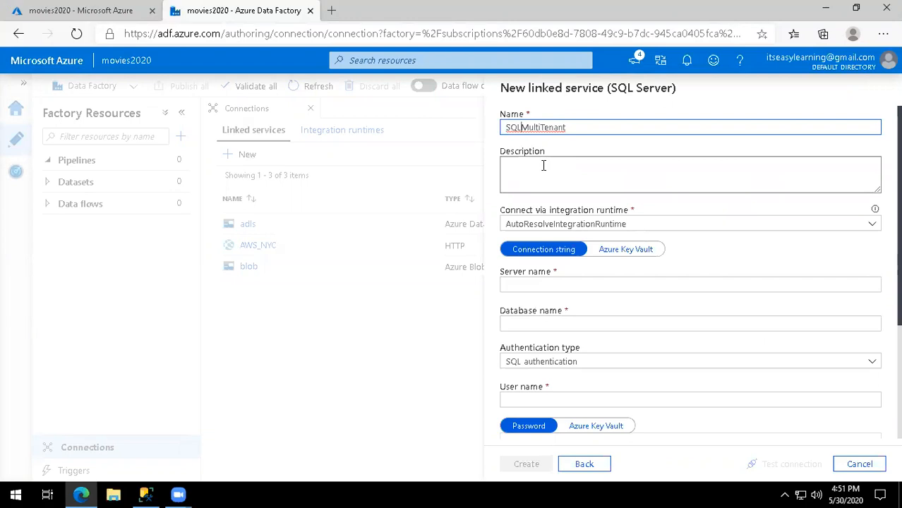
{"action": "left_click", "coordinate": [604, 223]}
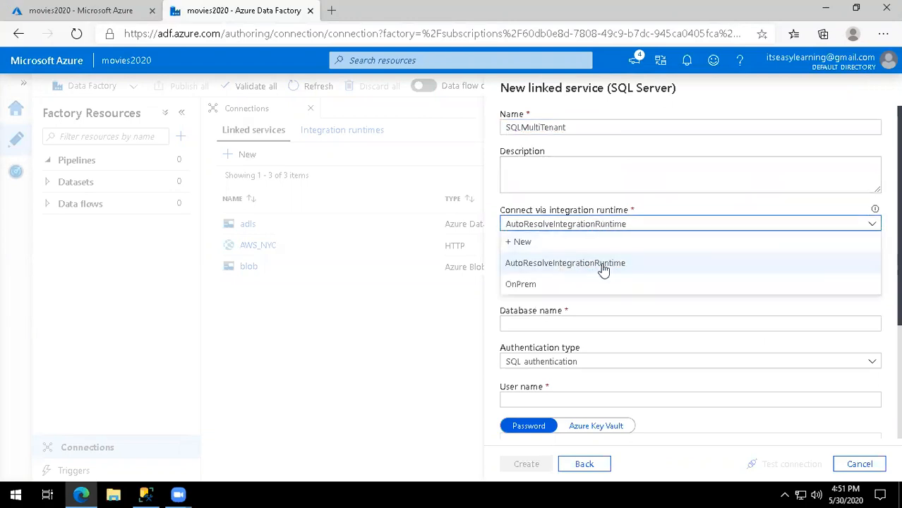
{"action": "left_click", "coordinate": [557, 286]}
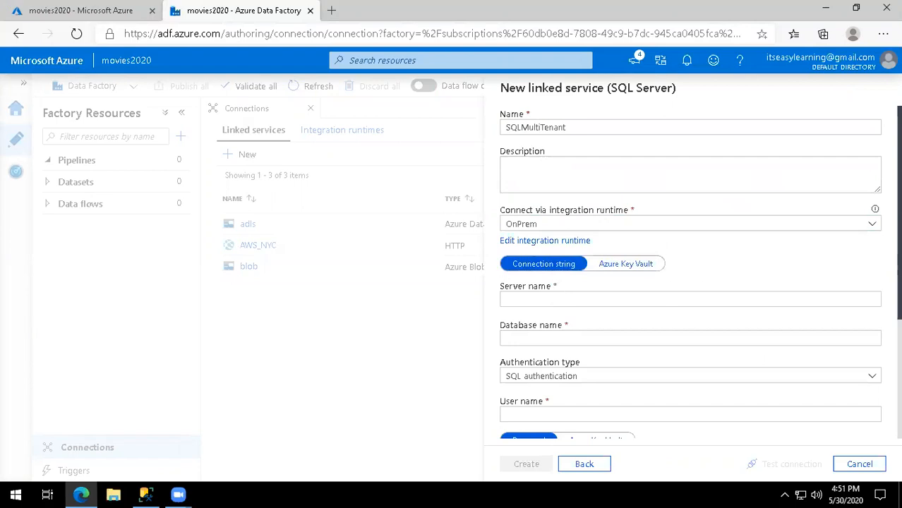
Set the server name to .\Training and the database name to East.
{"action": "scroll", "coordinate": [721, 292], "scroll_direction": "down", "scroll_amount": 3}
{"action": "left_click", "coordinate": [546, 201]}
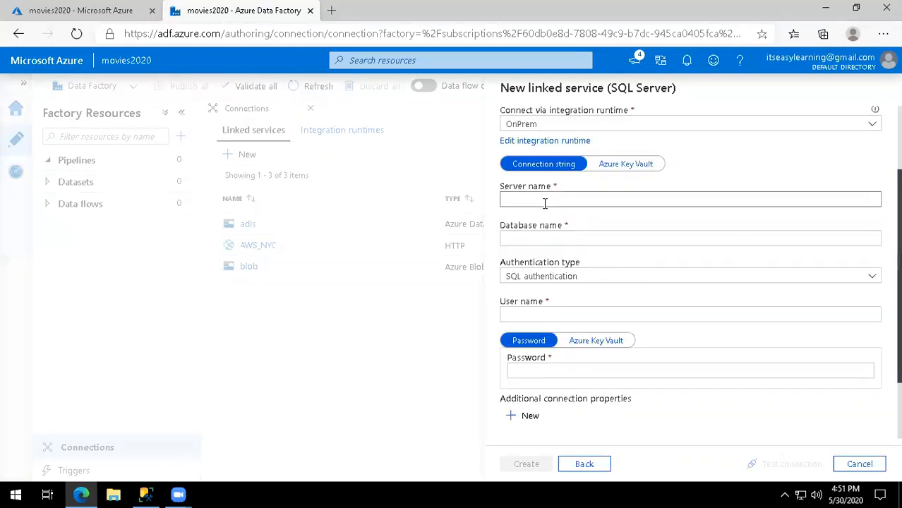
{"action": "type", "text": ".\\Training"}
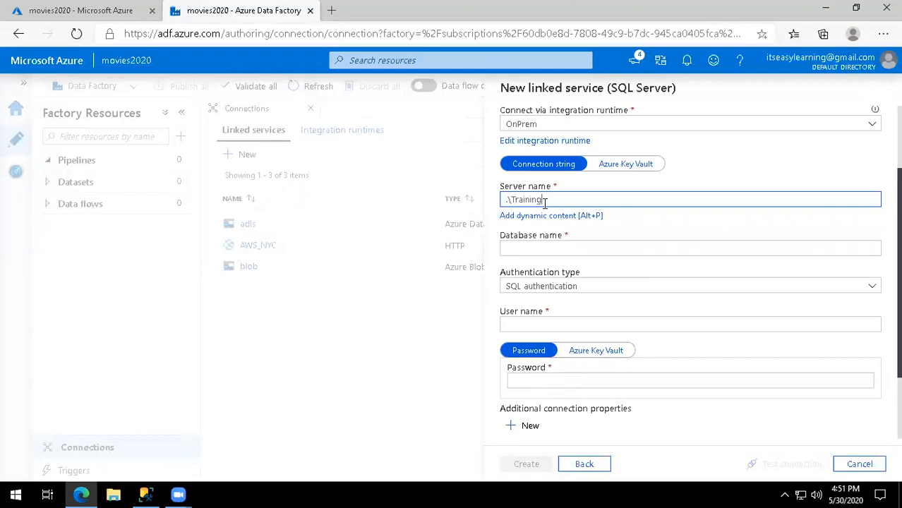
{"action": "left_click", "coordinate": [552, 247]}
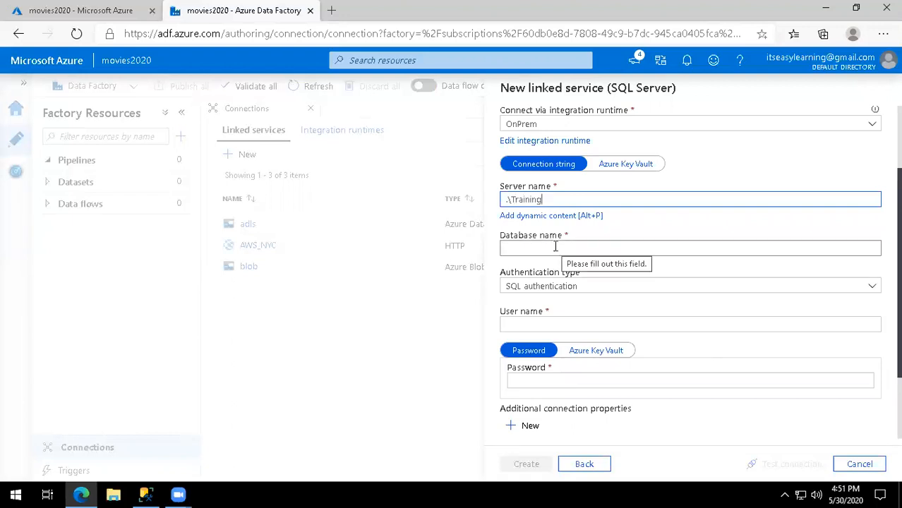
{"action": "left_click", "coordinate": [552, 247]}
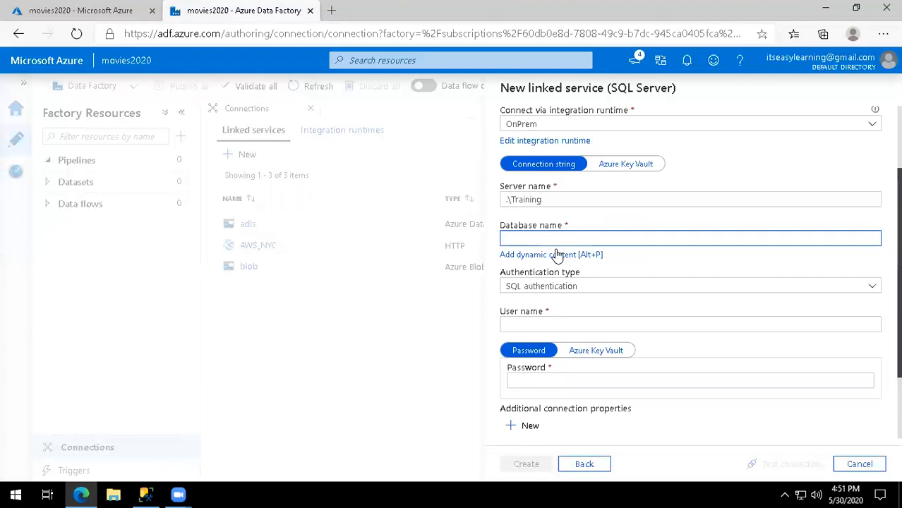
{"action": "type", "text": "East"}
Use Windows authentication, entering the account user name and password.
{"action": "left_click", "coordinate": [568, 285]}
{"action": "left_click", "coordinate": [559, 319]}
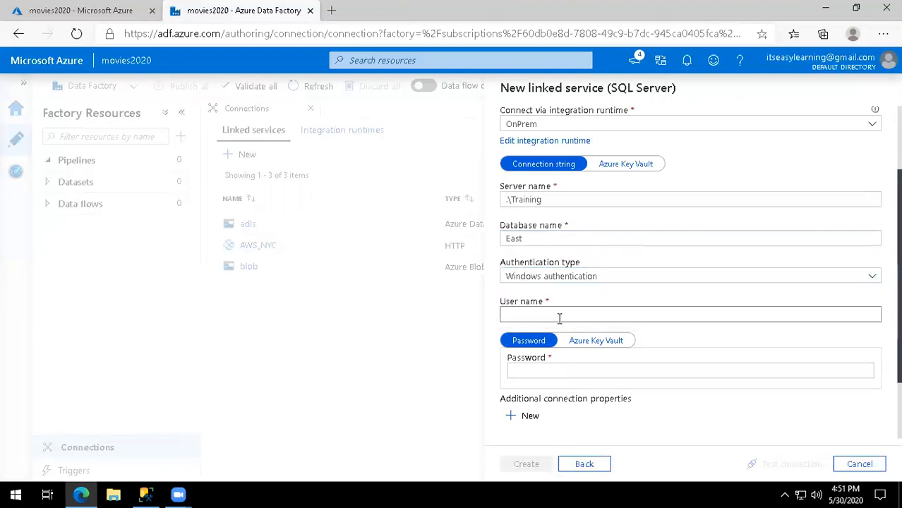
{"action": "left_click", "coordinate": [559, 315]}
{"action": "type", "text": ".\\karthik"}
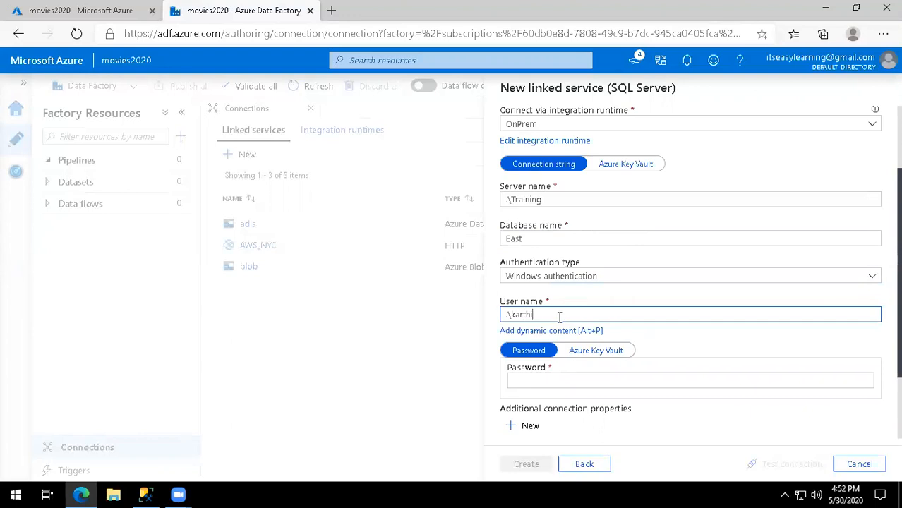
{"action": "scroll", "coordinate": [559, 317], "scroll_direction": "down", "scroll_amount": 1}
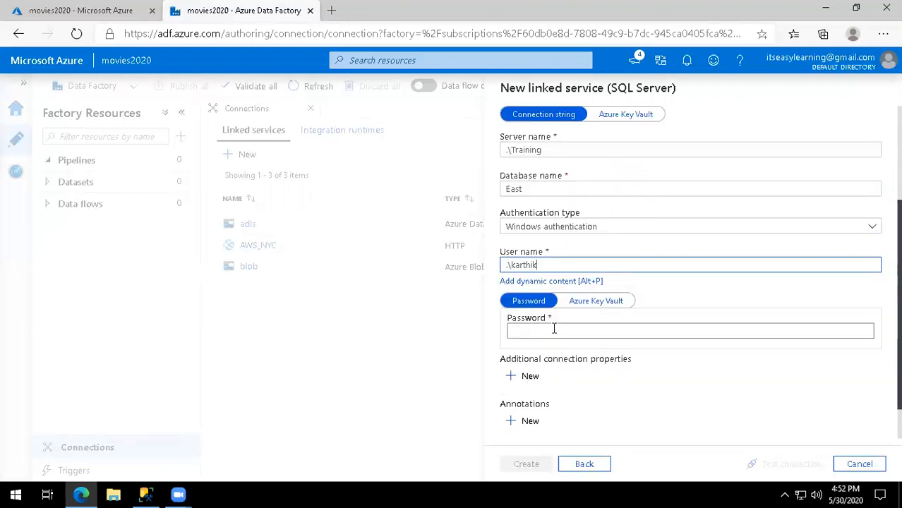
{"action": "left_click", "coordinate": [555, 328]}
{"action": "type", "text": "123456789012"}
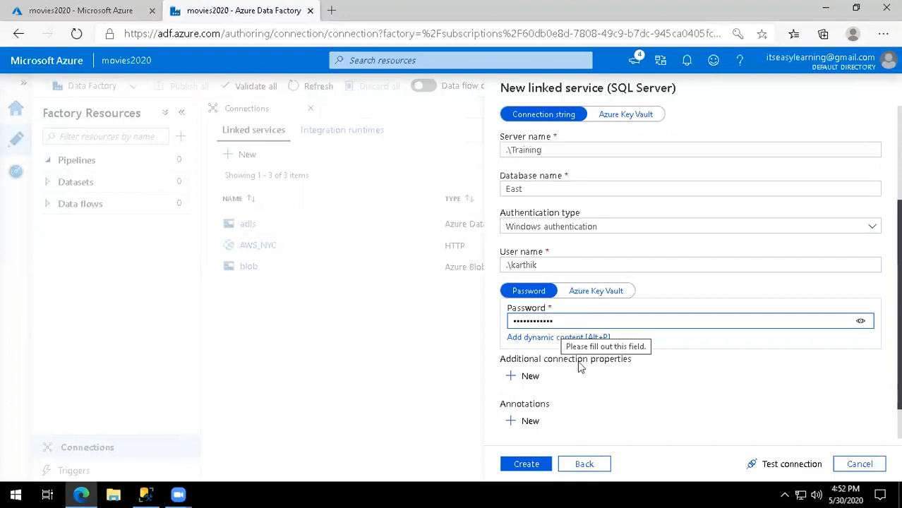
Test the connection successfully, then select the database name field for parameterization.
{"action": "left_click", "coordinate": [757, 464]}
{"action": "scroll", "coordinate": [524, 238], "scroll_direction": "up", "scroll_amount": 1}
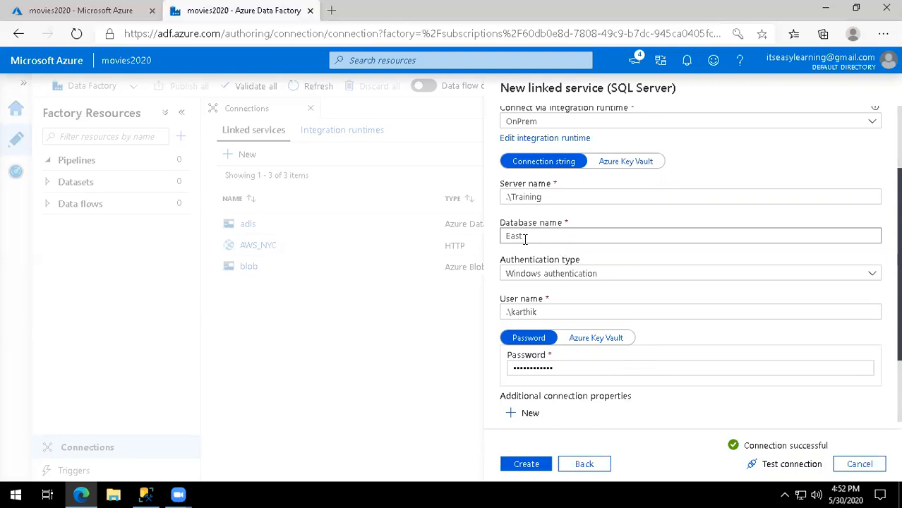
{"action": "left_click", "coordinate": [535, 239]}
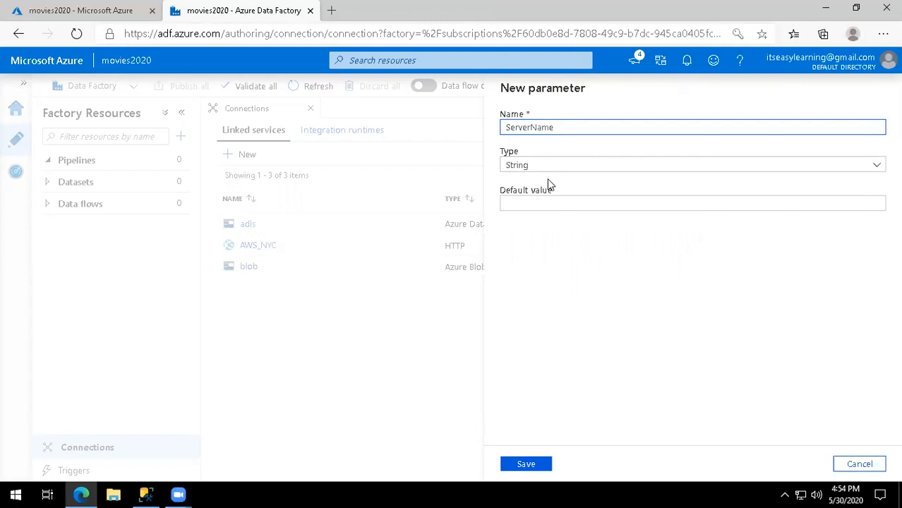
Give the ServerName parameter the default value .\Training.
{"action": "left_click", "coordinate": [558, 204]}
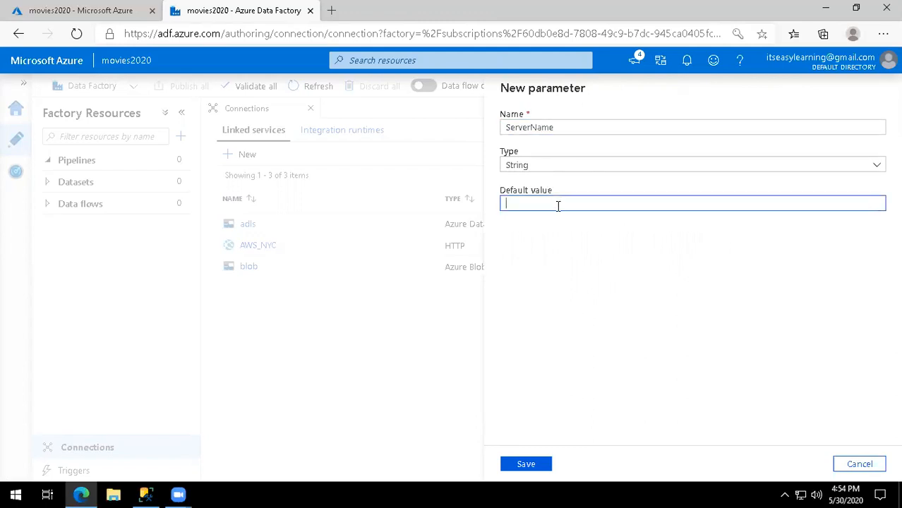
{"action": "type", "text": ".\\Trainig"}
{"action": "key", "text": "BackSpace"}
{"action": "type", "text": "ng"}
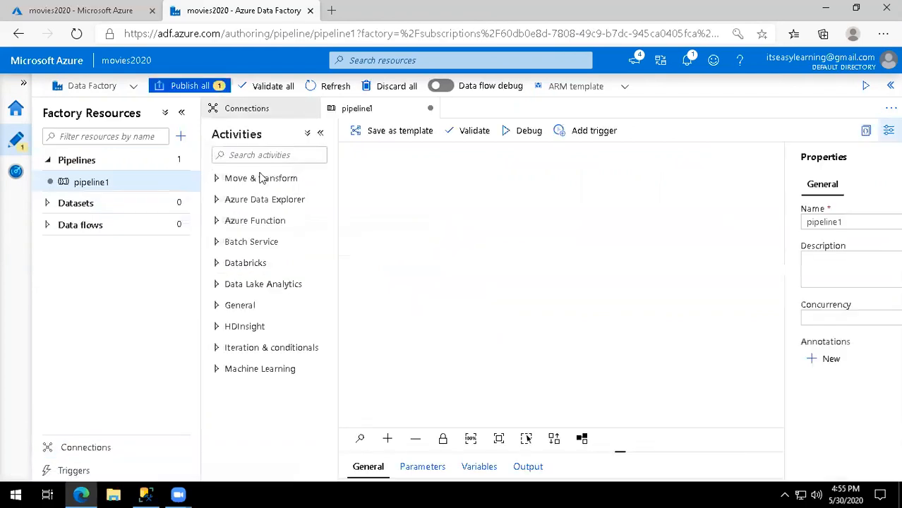
Add a Copy data activity to pipeline1 from the Activities search for 'copy'.
{"action": "left_click", "coordinate": [286, 155]}
{"action": "type", "text": "copy"}
{"action": "left_click_drag", "start_coordinate": [253, 194], "coordinate": [533, 208]}
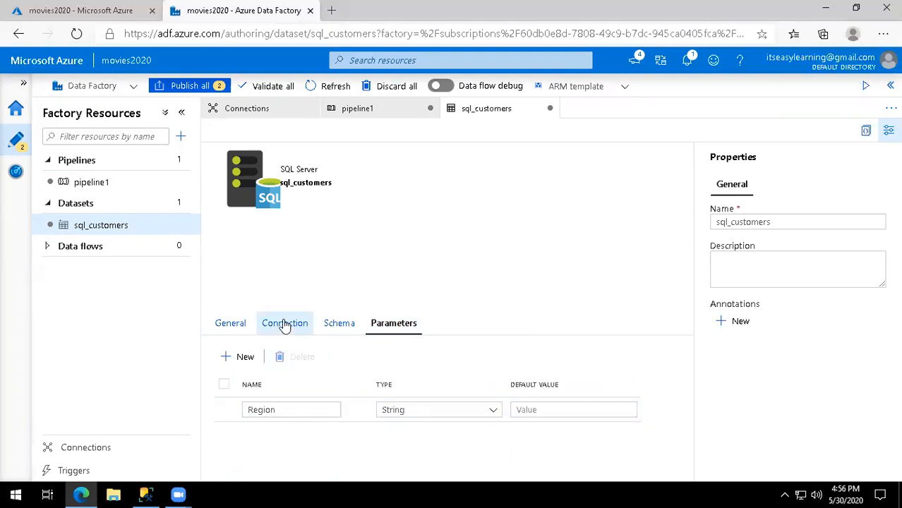
{"action": "left_click", "coordinate": [285, 322]}
In pipeline1's Copy data source, set the sql_customers Region parameter to East.
{"action": "scroll", "coordinate": [423, 423], "scroll_direction": "down", "scroll_amount": 1}
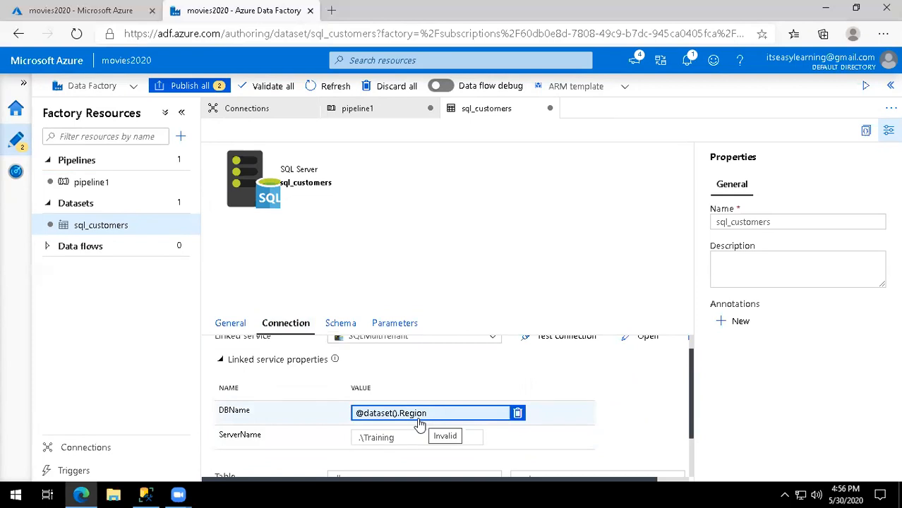
{"action": "left_click", "coordinate": [376, 111]}
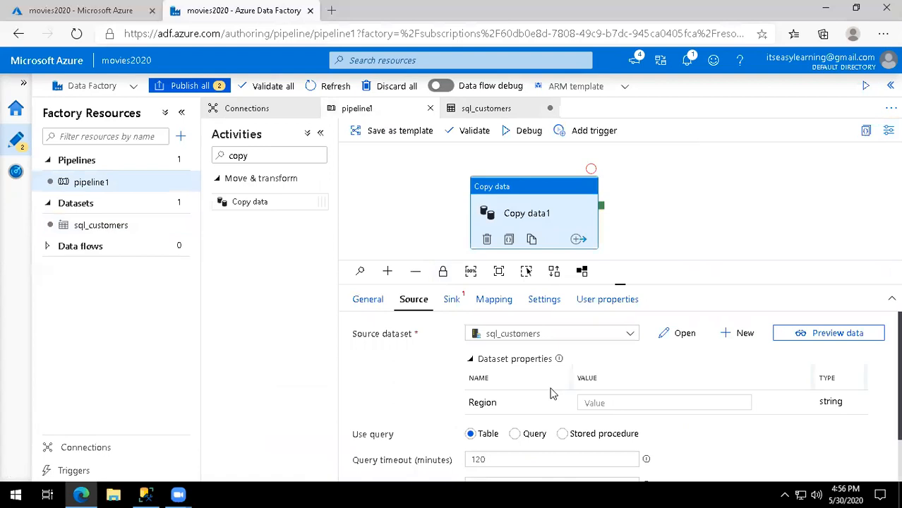
{"action": "scroll", "coordinate": [621, 392], "scroll_direction": "down", "scroll_amount": 1}
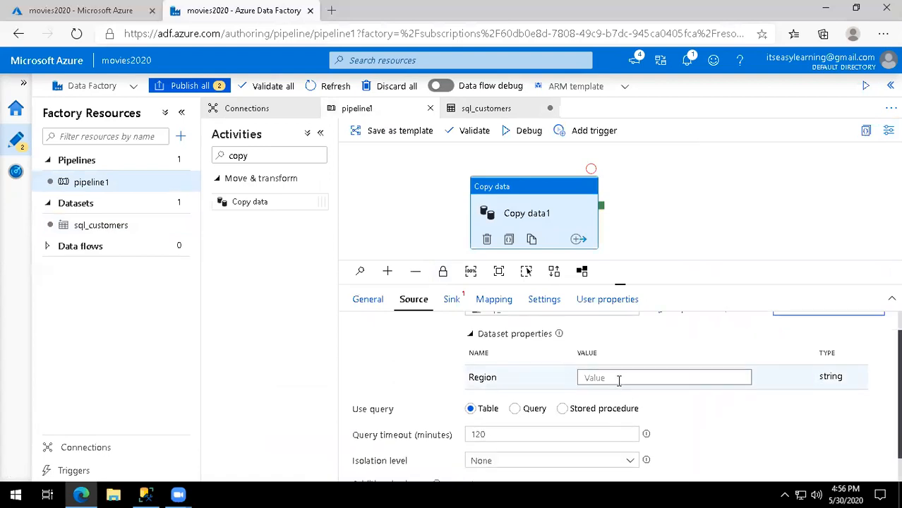
{"action": "left_click", "coordinate": [618, 380]}
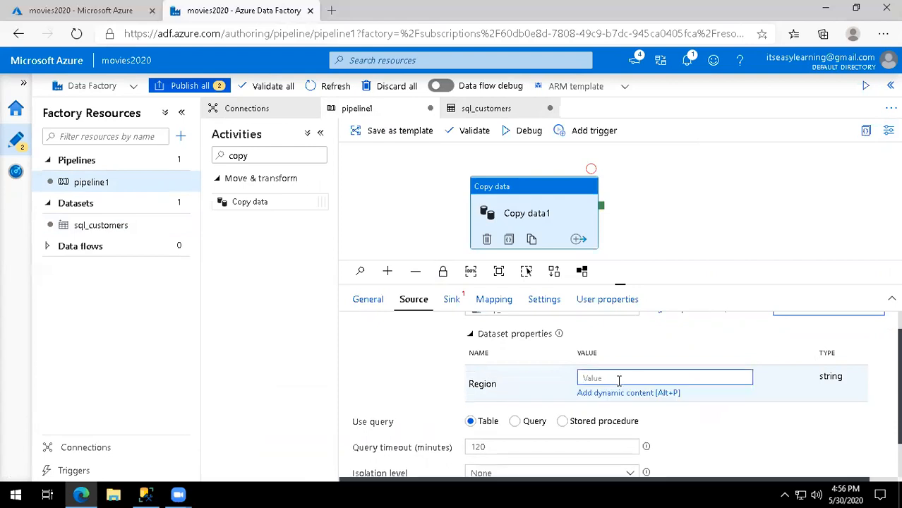
{"action": "type", "text": "East"}
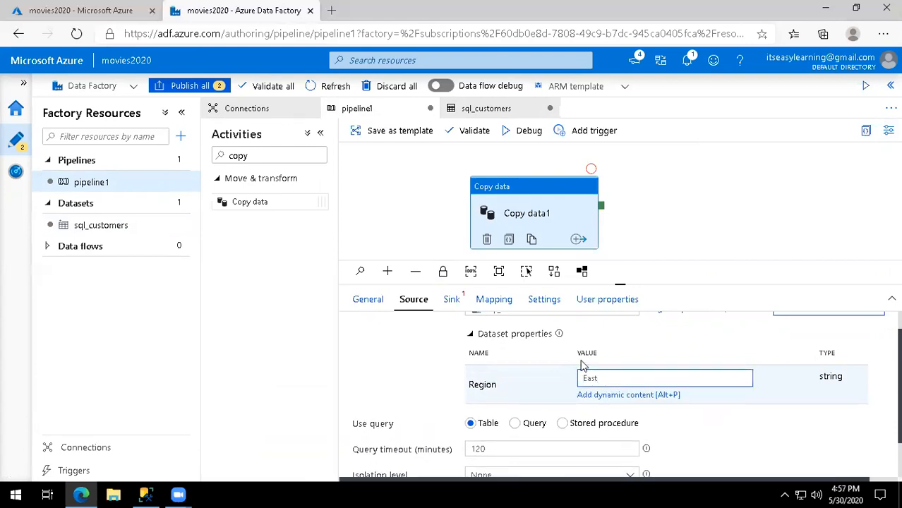
{"action": "left_click", "coordinate": [448, 309]}
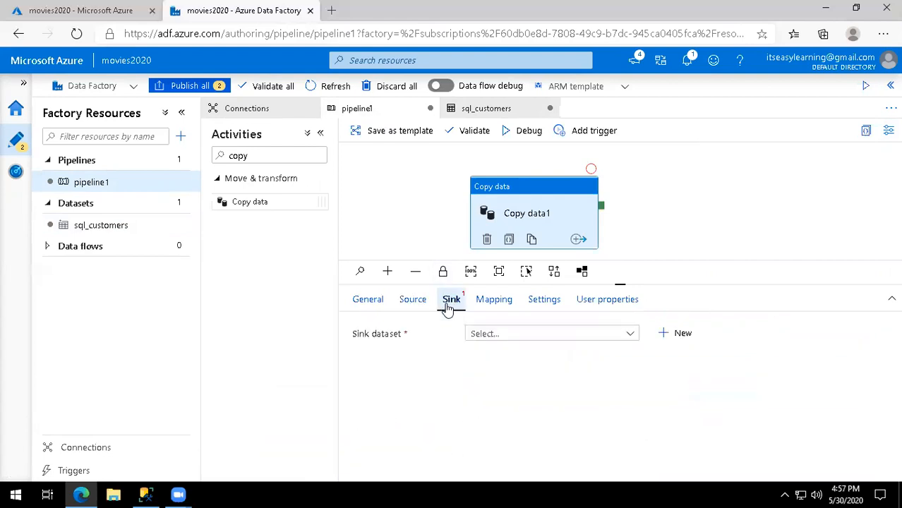
Create a new Azure Blob Storage sink dataset in DelimitedText format.
{"action": "left_click", "coordinate": [674, 336]}
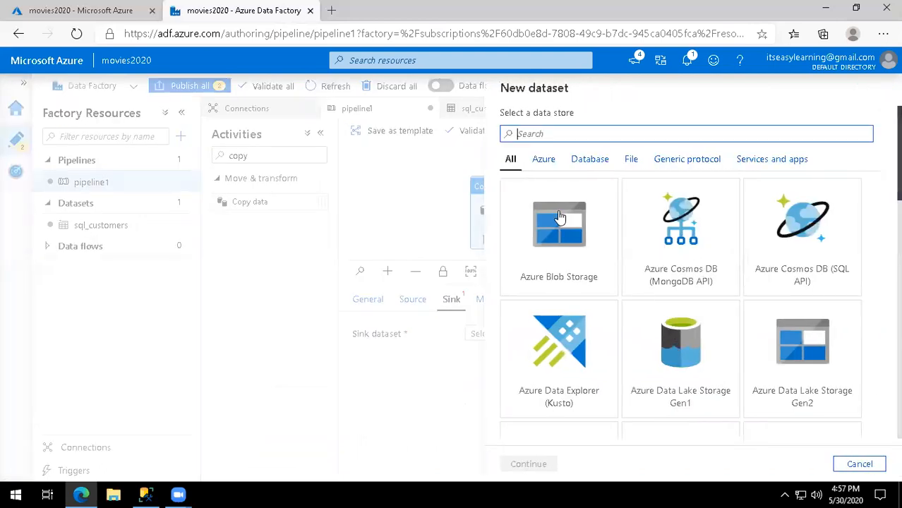
{"action": "left_click", "coordinate": [557, 219]}
{"action": "left_click", "coordinate": [554, 460]}
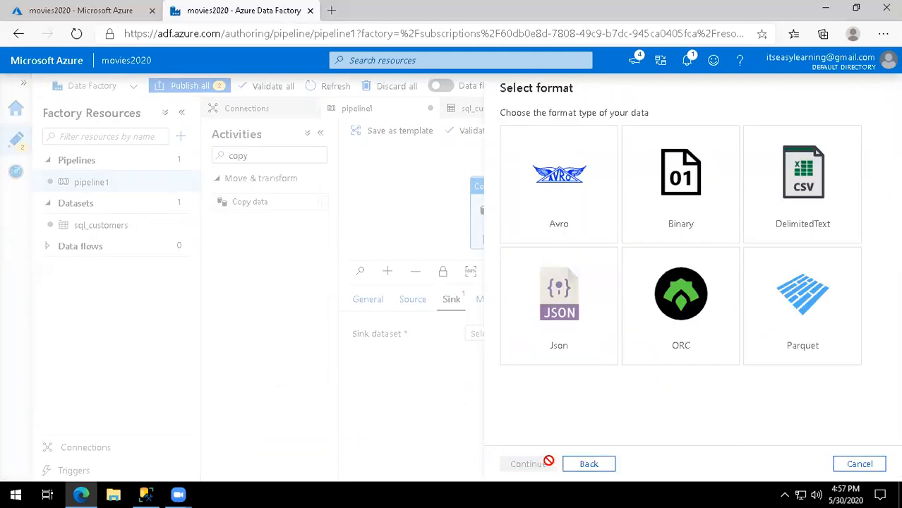
{"action": "left_click", "coordinate": [816, 182]}
{"action": "left_click", "coordinate": [528, 463]}
Name the dataset csv_customers, link it to the blob service, and choose the bigdata folder.
{"action": "left_click_drag", "start_coordinate": [584, 128], "coordinate": [421, 135]}
{"action": "type", "text": "Tra"}
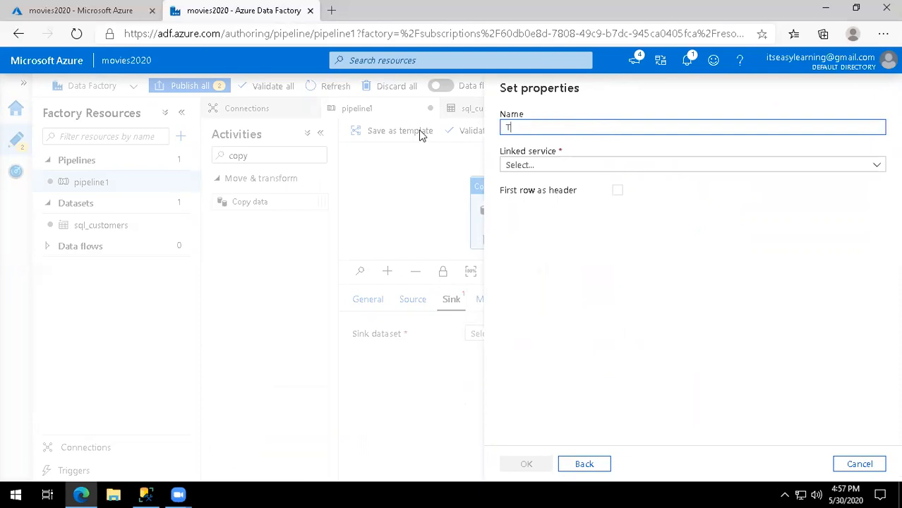
{"action": "key", "text": "BackSpace"}
{"action": "key", "text": "BackSpace"}
{"action": "key", "text": "BackSpace"}
{"action": "type", "text": "csv"}
{"action": "type", "text": "omers"}
{"action": "left_click", "coordinate": [564, 167]}
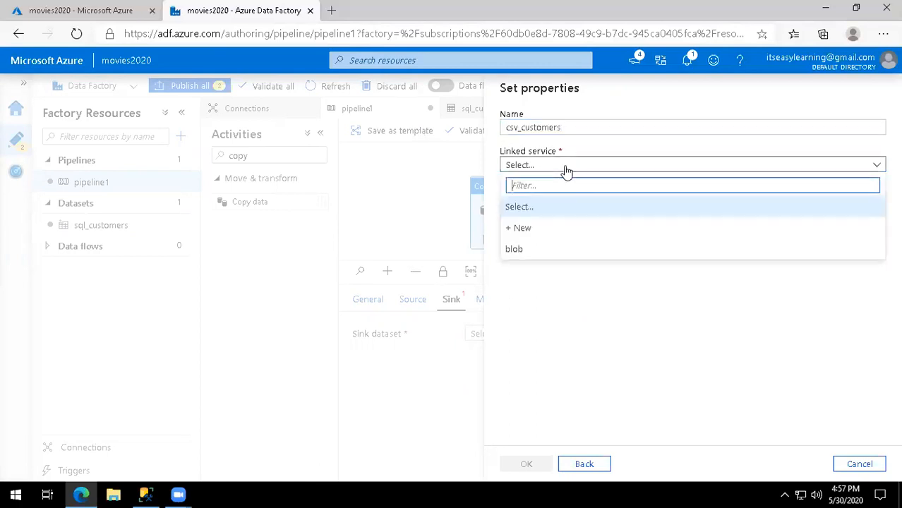
{"action": "left_click", "coordinate": [548, 249]}
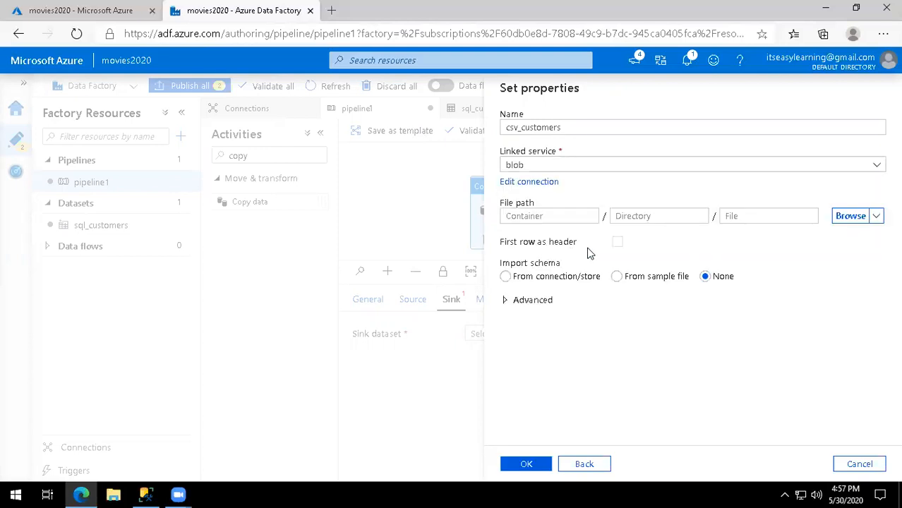
{"action": "left_click", "coordinate": [844, 218]}
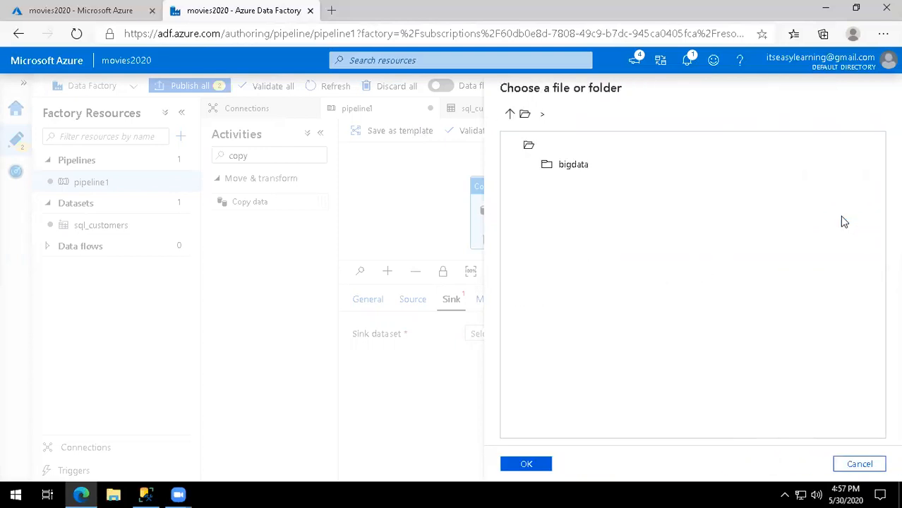
{"action": "left_click", "coordinate": [589, 166]}
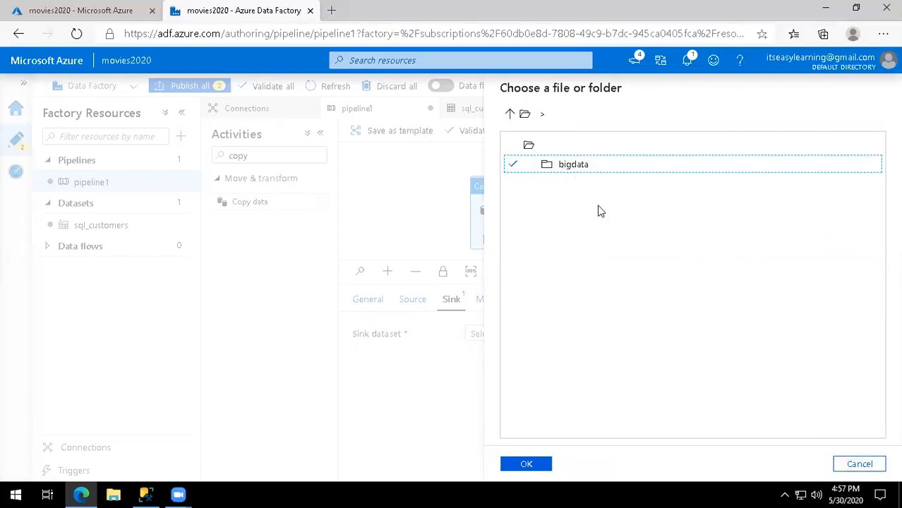
{"action": "left_click", "coordinate": [130, 22]}
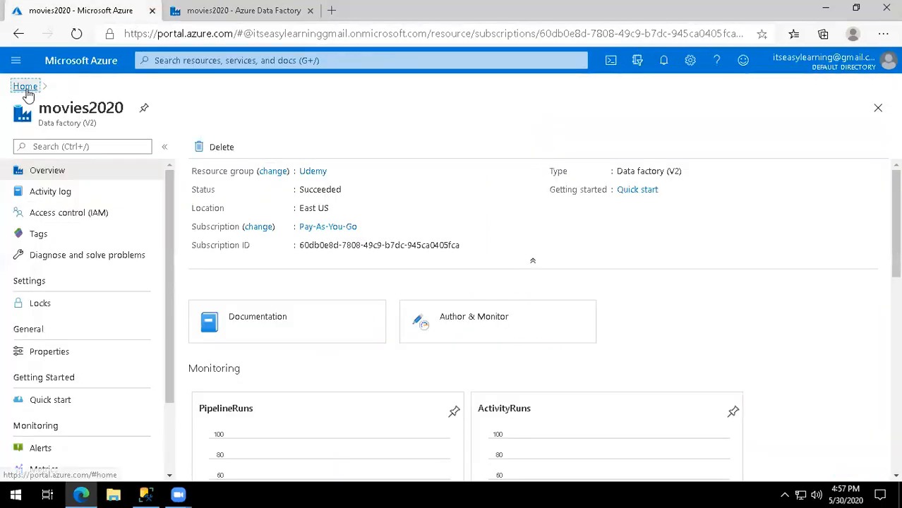